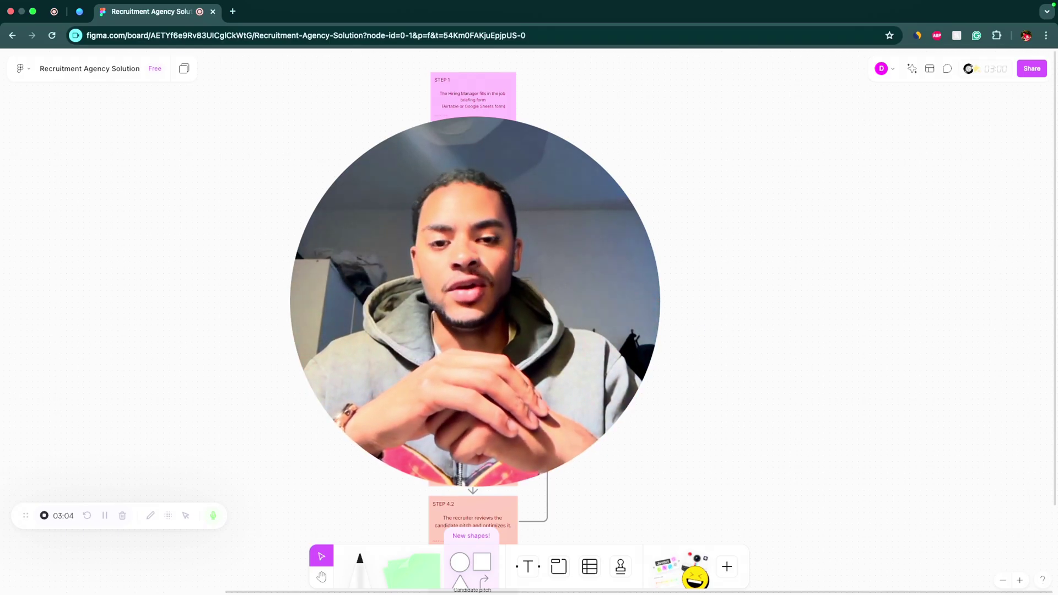
- Focus the canvas on the STEP 1 job briefing form card and SOLUTION 1 beneath it
left_click(323, 223)
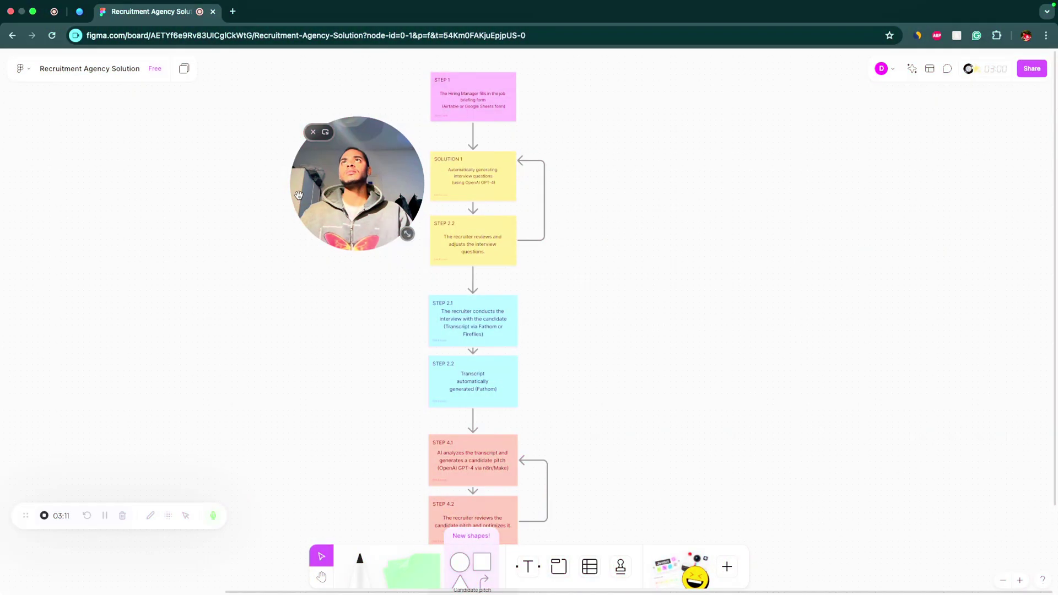
scroll(687, 345, "up", 3, "ctrl")
scroll(687, 345, "up", 3, "ctrl")
scroll(688, 345, "right", 3)
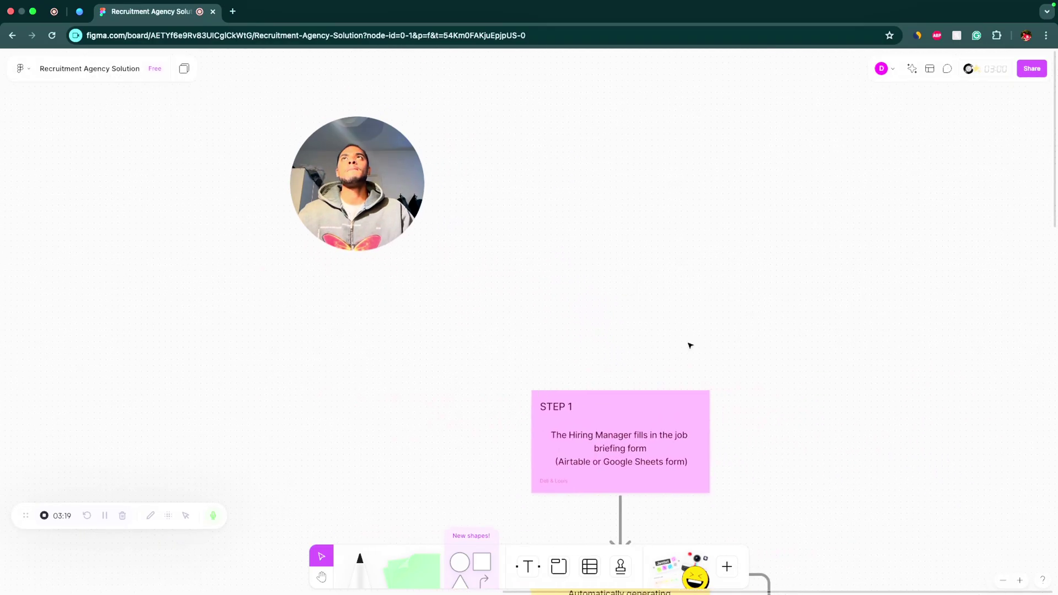
scroll(690, 345, "right", 2)
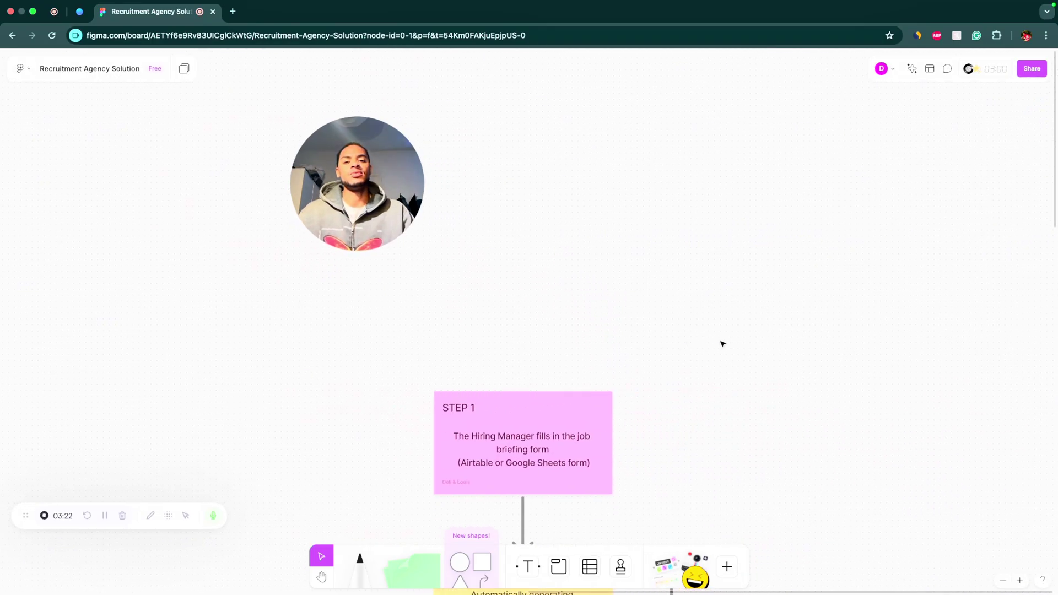
scroll(722, 344, "left", 1)
scroll(691, 366, "down", 1)
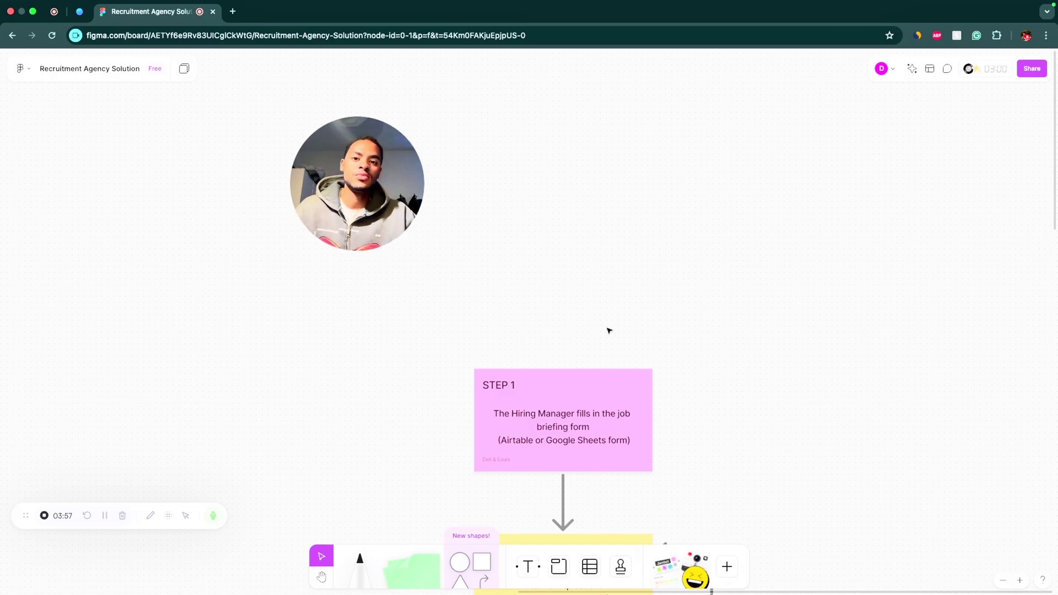
scroll(765, 406, "down", 1)
scroll(765, 407, "down", 1)
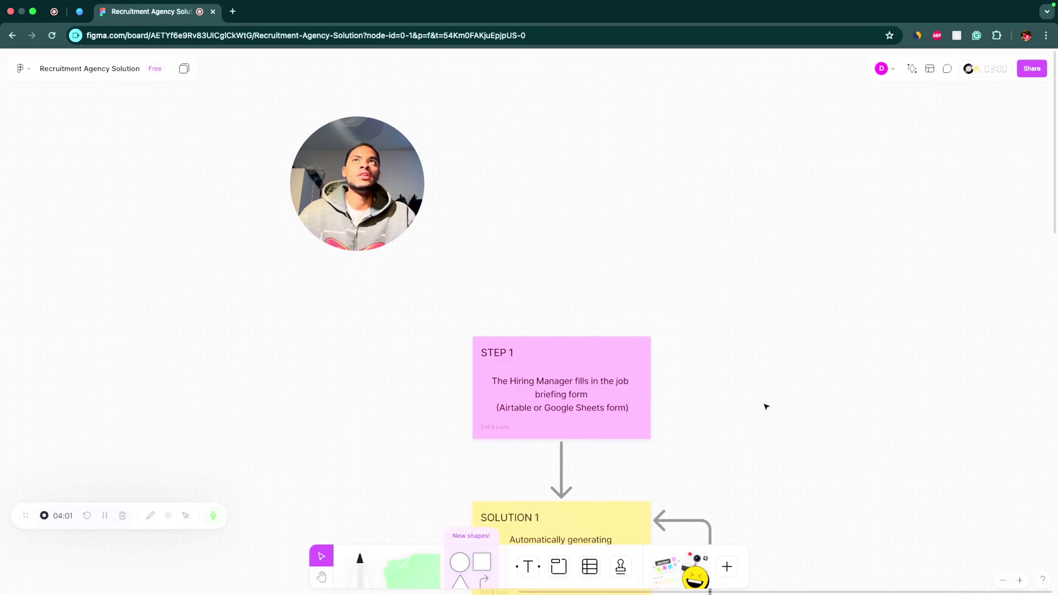
scroll(765, 407, "right", 2)
scroll(766, 407, "down", 1)
scroll(766, 407, "up", 2)
scroll(765, 407, "up", 2)
scroll(766, 407, "left", 2)
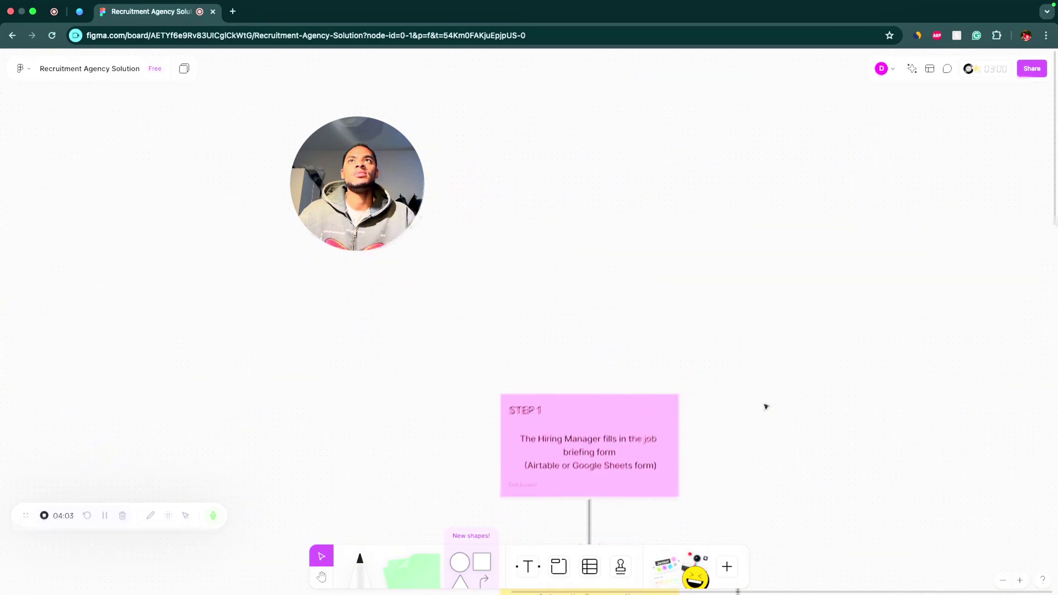
scroll(766, 406, "right", 1)
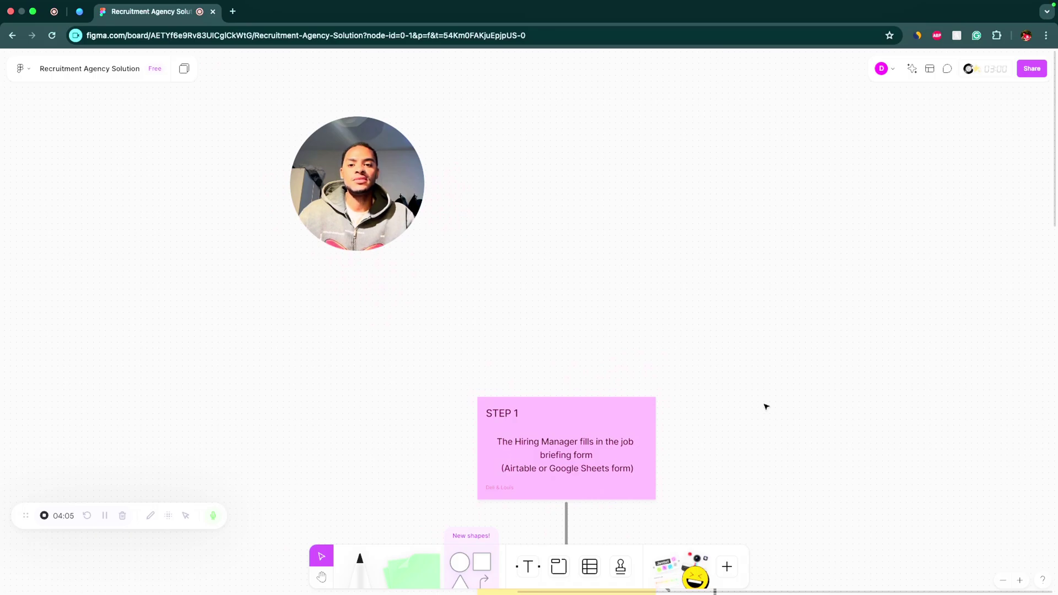
scroll(766, 407, "down", 5)
scroll(766, 406, "down", 1)
scroll(766, 407, "down", 1)
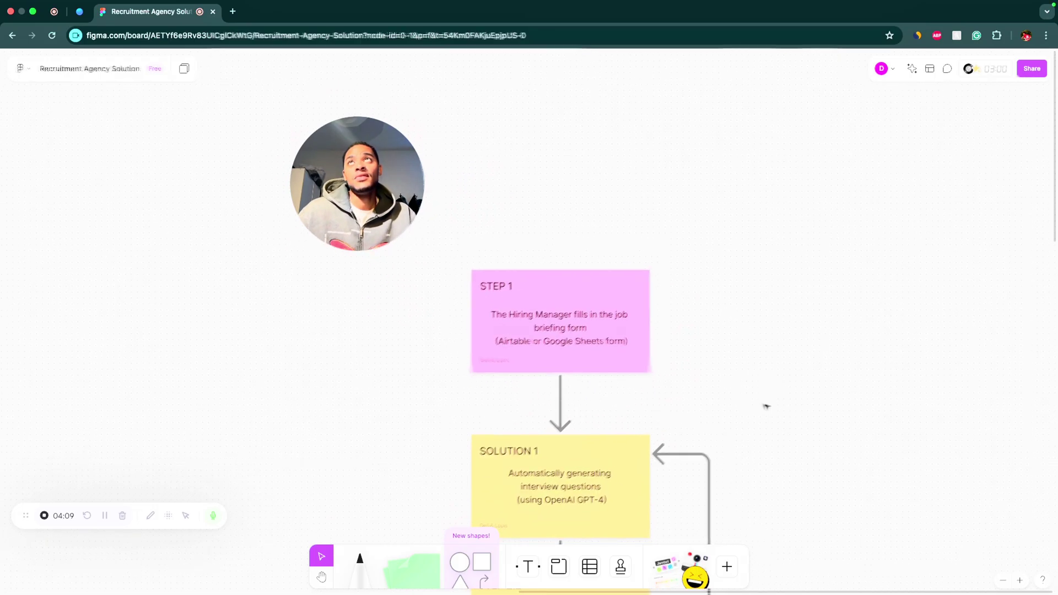
scroll(765, 407, "down", 1)
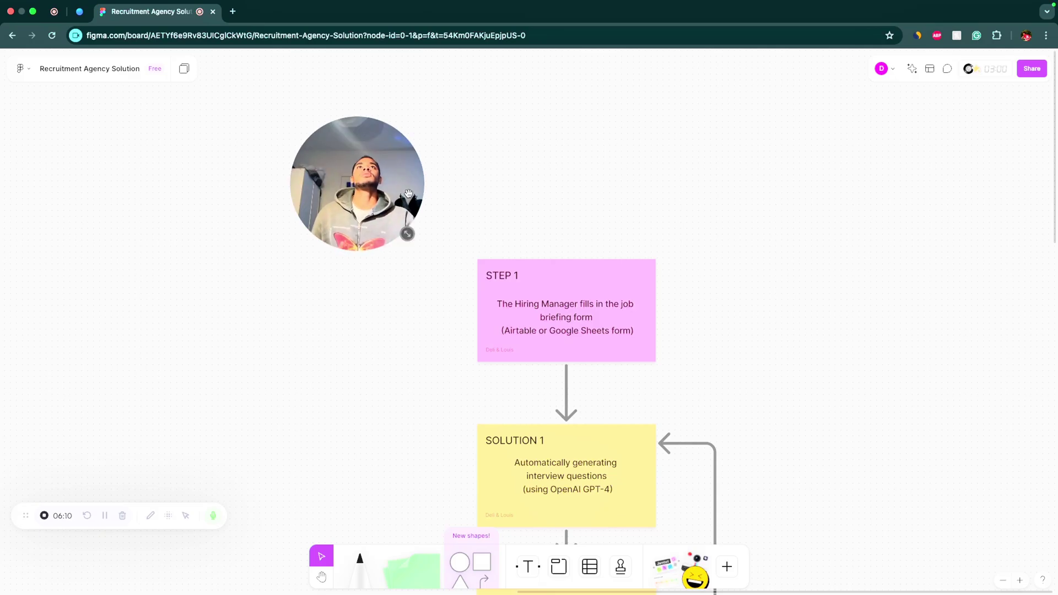
scroll(760, 310, "down", 2)
scroll(760, 312, "down", 3)
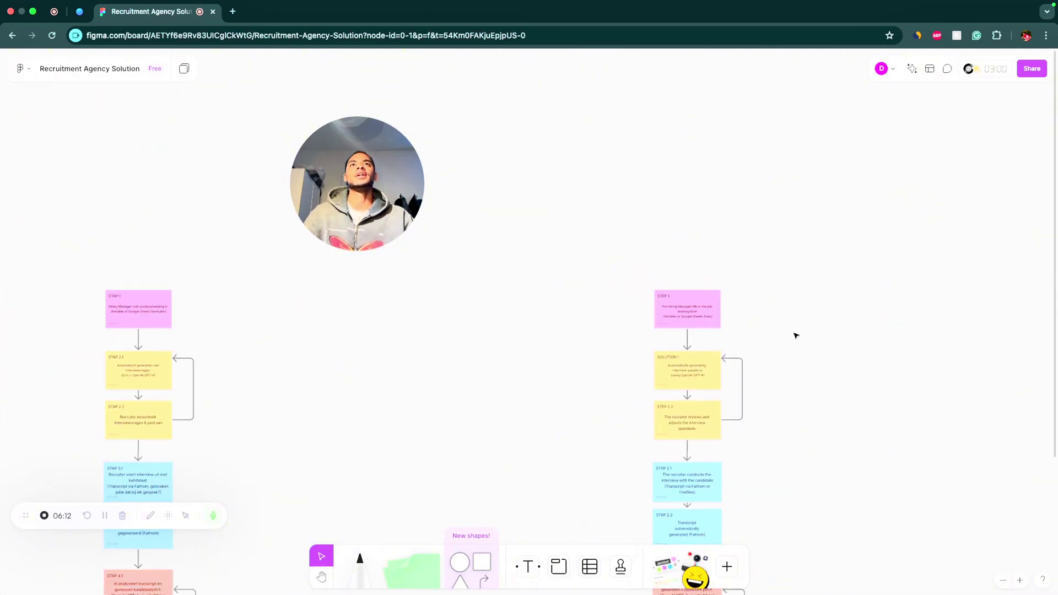
scroll(796, 336, "right", 3)
scroll(796, 335, "down", 2)
scroll(795, 336, "down", 5)
scroll(796, 335, "up", 3)
scroll(796, 336, "up", 3)
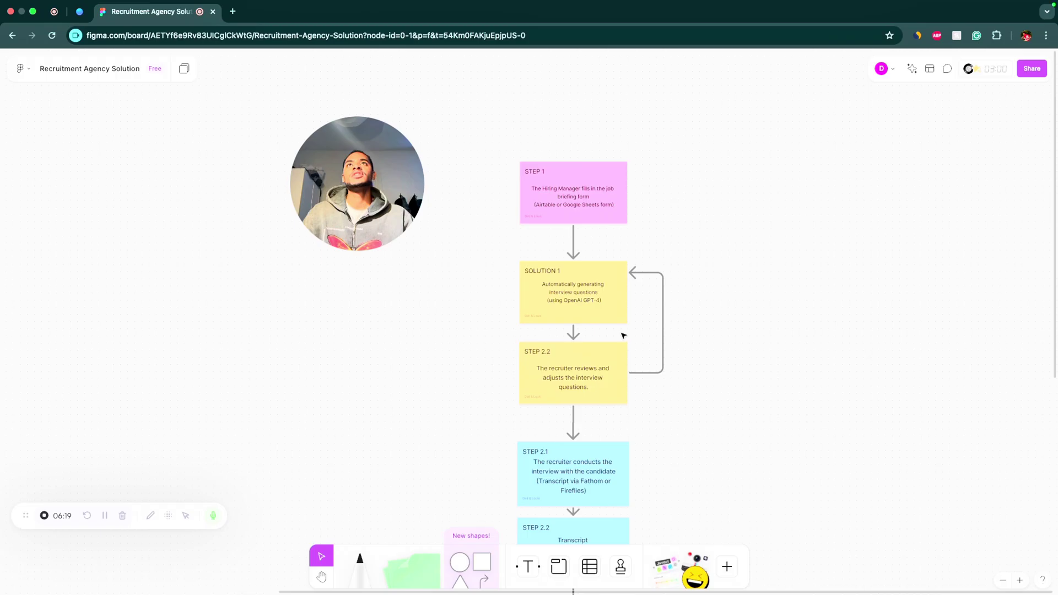
scroll(620, 335, "up", 5)
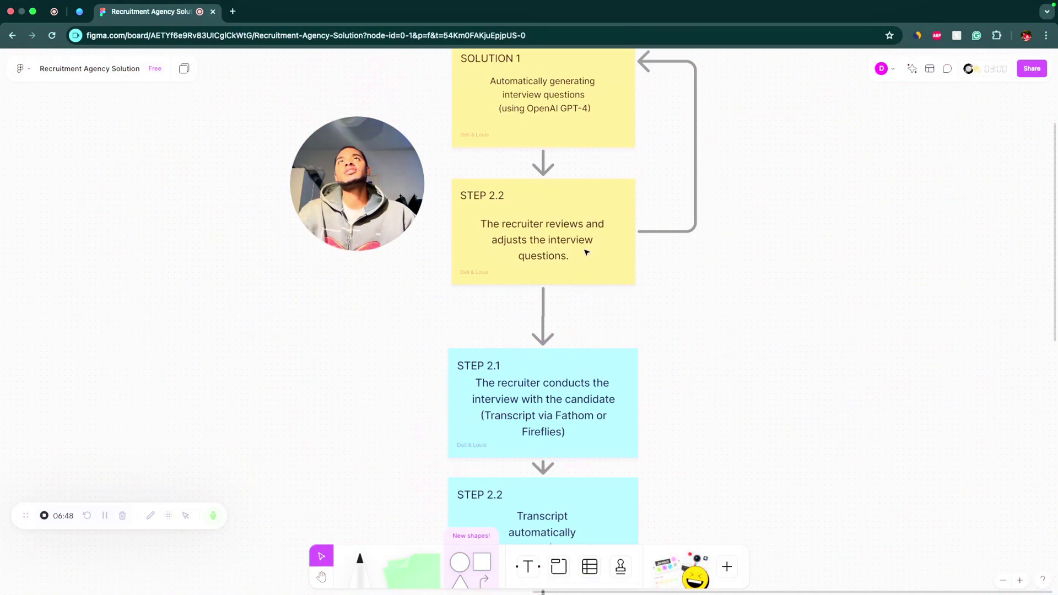
- Pan the canvas down past STEP 2.1 to reveal STEP 2.2, STEP 4.1 and STEP 4.2
left_click_drag(369, 206, 356, 248)
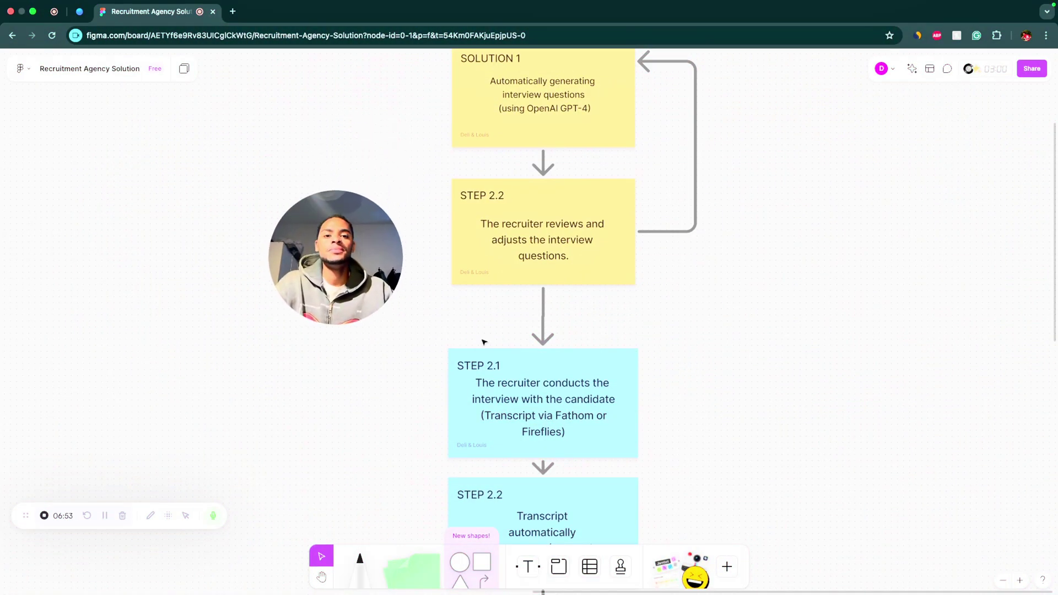
scroll(602, 371, "down", 2)
scroll(609, 366, "down", 1)
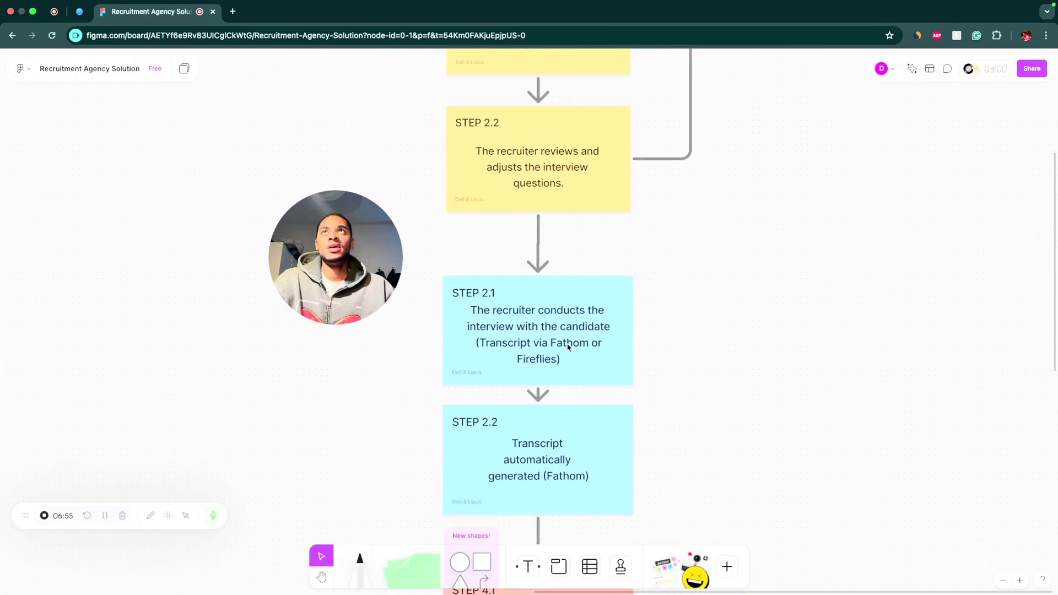
scroll(569, 345, "down", 1)
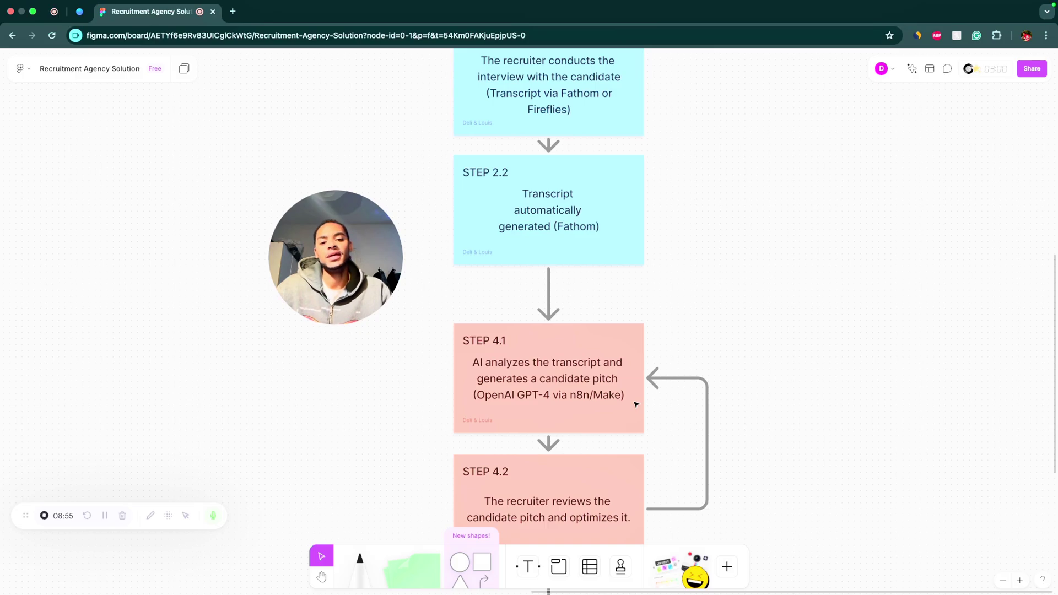
scroll(696, 314, "up", 10)
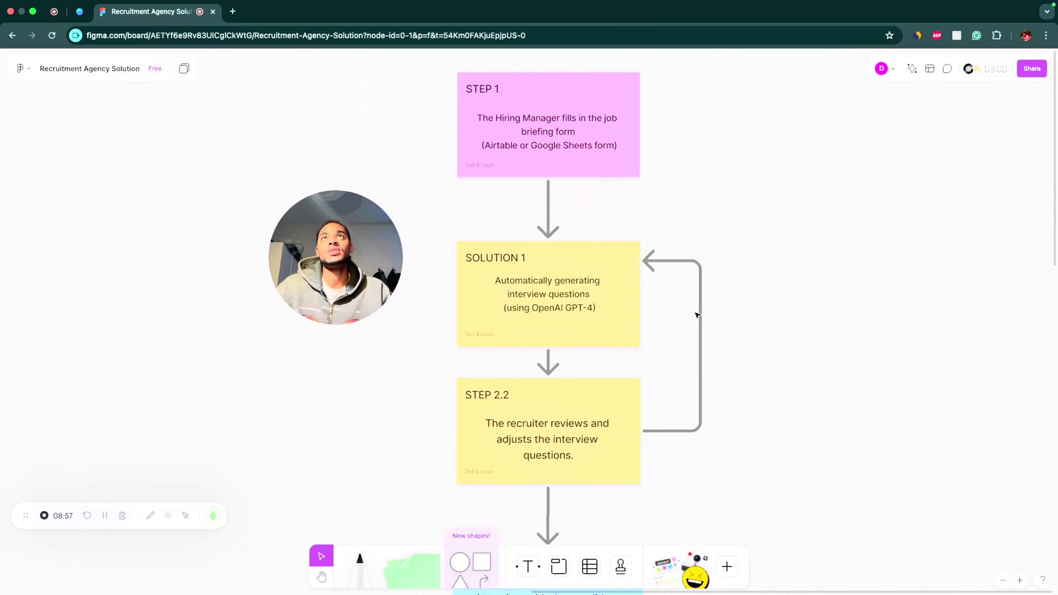
scroll(696, 314, "down", 1)
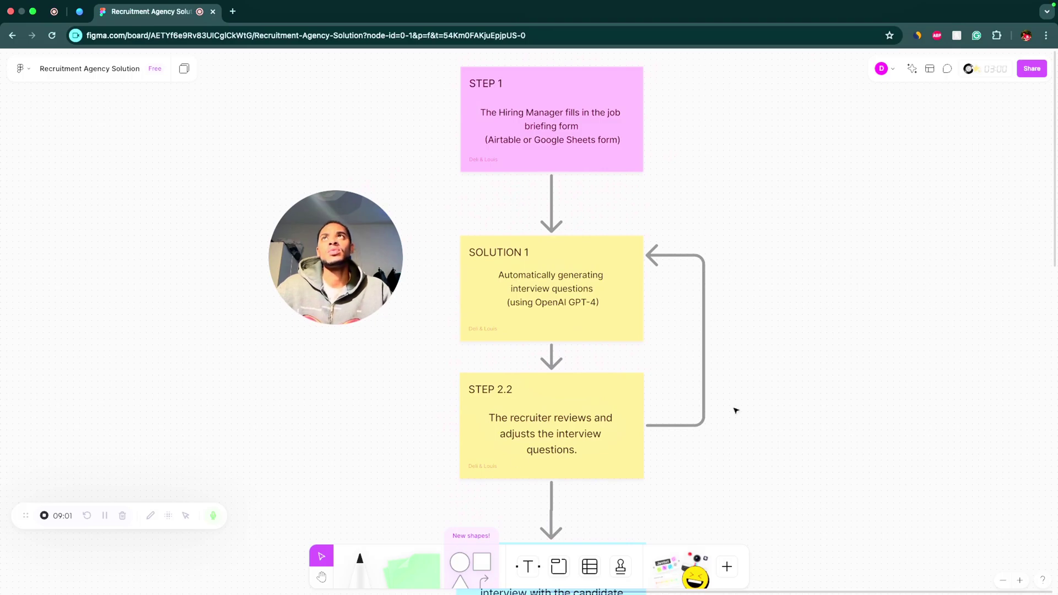
scroll(721, 372, "down", 10)
scroll(721, 371, "up", 1)
scroll(721, 371, "down", 2)
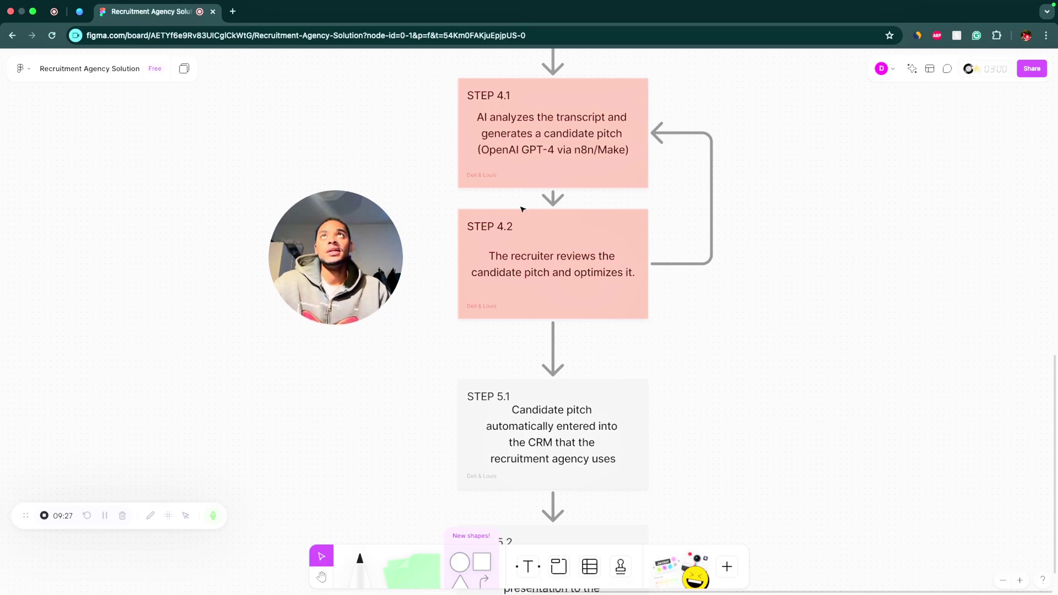
- Shift the STEP 4.1 description block slightly right and deselect it
left_click_drag(589, 159, 605, 160)
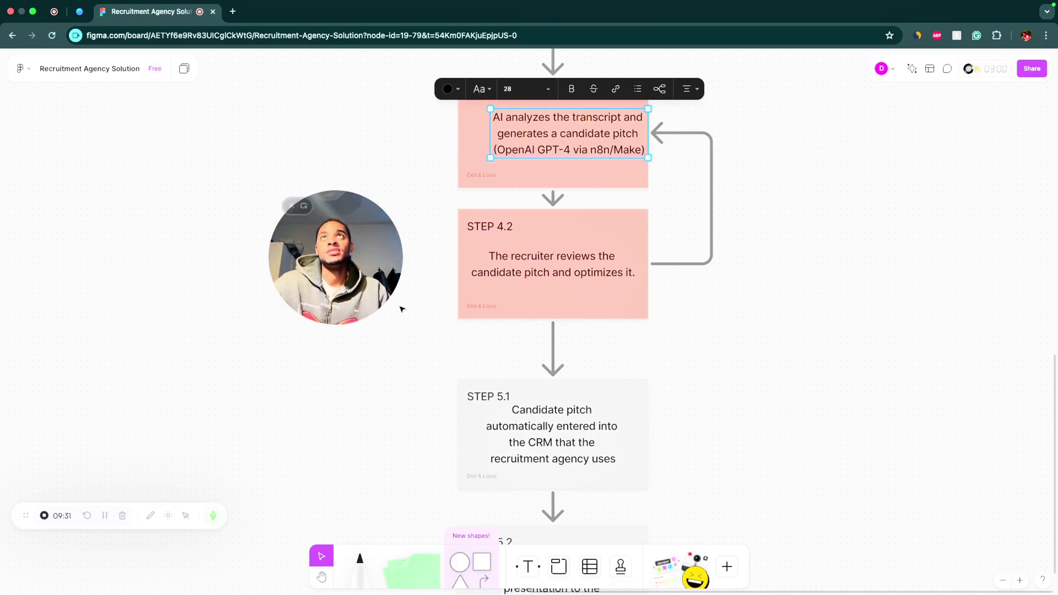
left_click(686, 320)
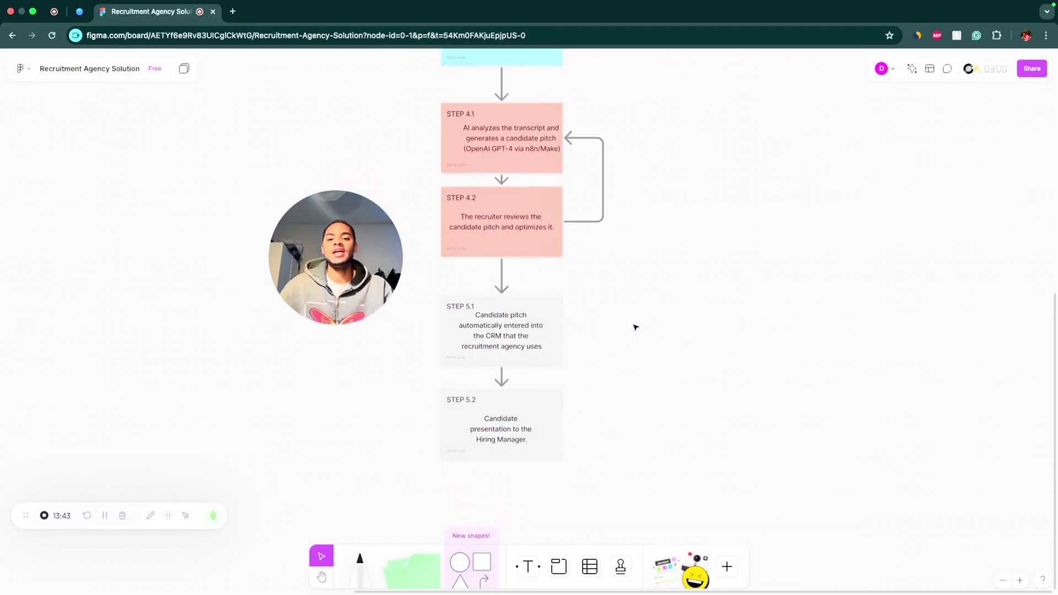
scroll(635, 328, "up", 1)
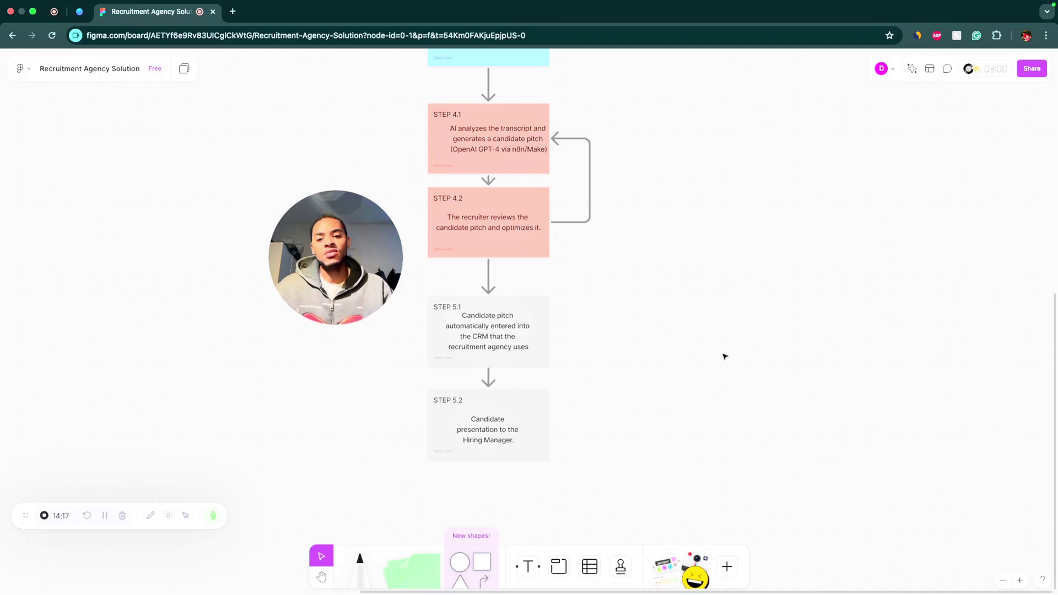
scroll(608, 369, "down", 2, "ctrl")
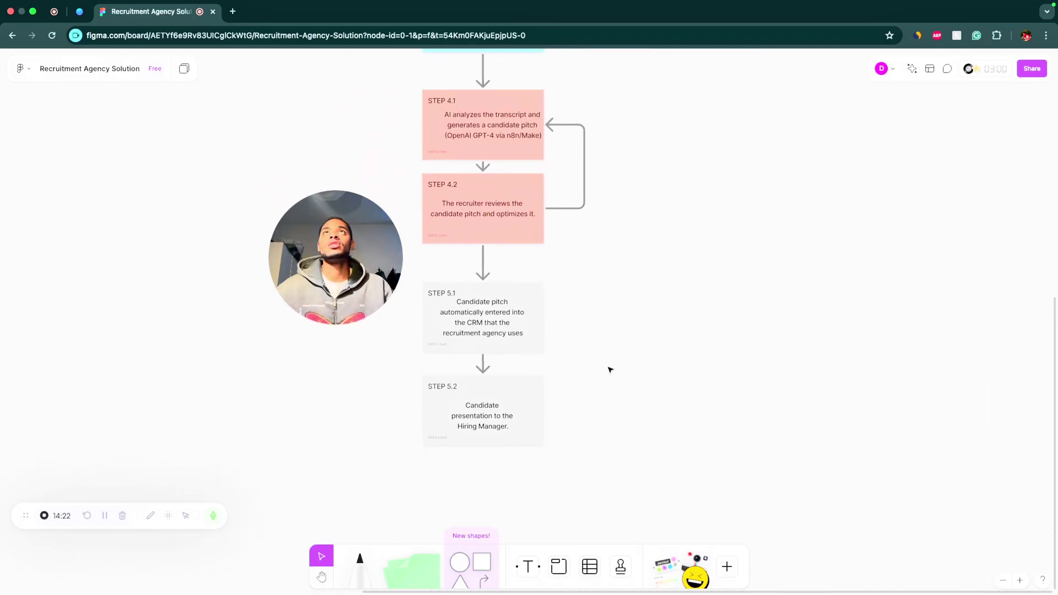
scroll(605, 370, "down", 3, "ctrl")
scroll(604, 371, "down", 3, "ctrl")
scroll(640, 292, "up", 2, "ctrl")
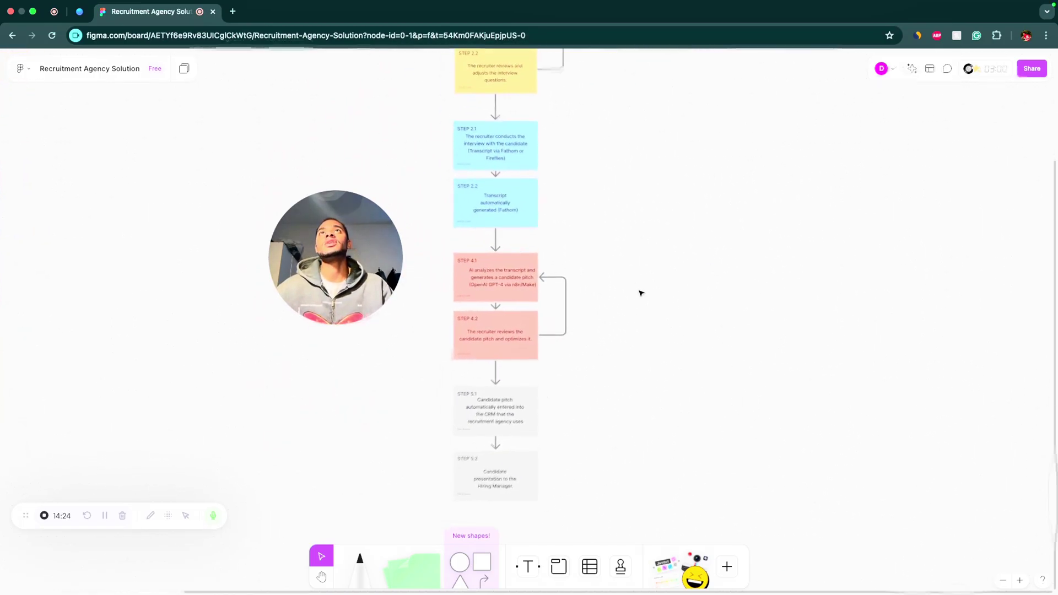
scroll(640, 291, "up", 3)
scroll(641, 290, "left", 2)
scroll(640, 289, "down", 2)
scroll(641, 289, "right", 3)
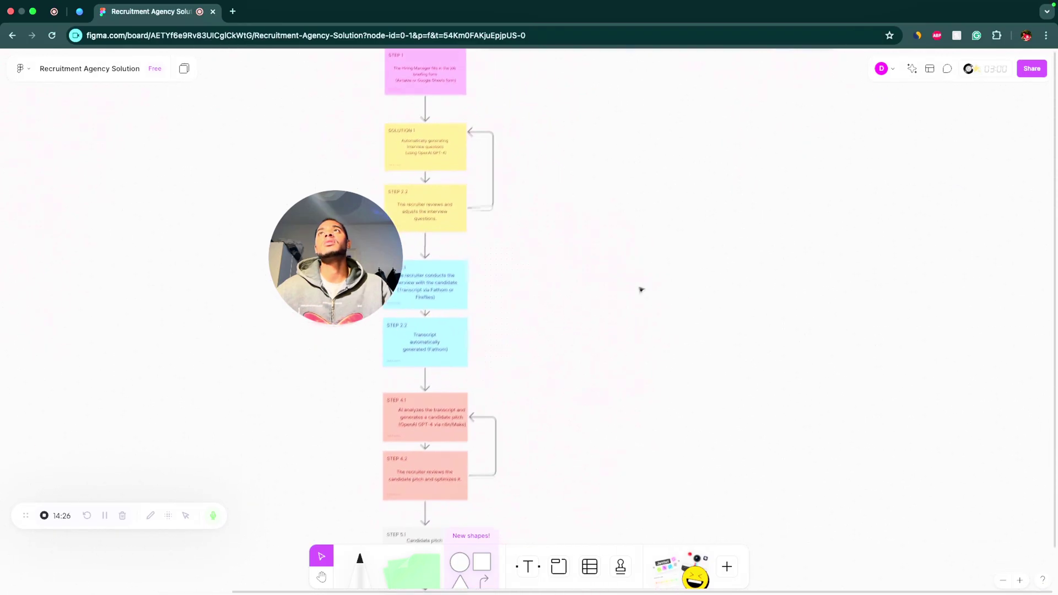
scroll(640, 289, "down", 2)
scroll(640, 290, "left", 2)
scroll(640, 290, "left", 1)
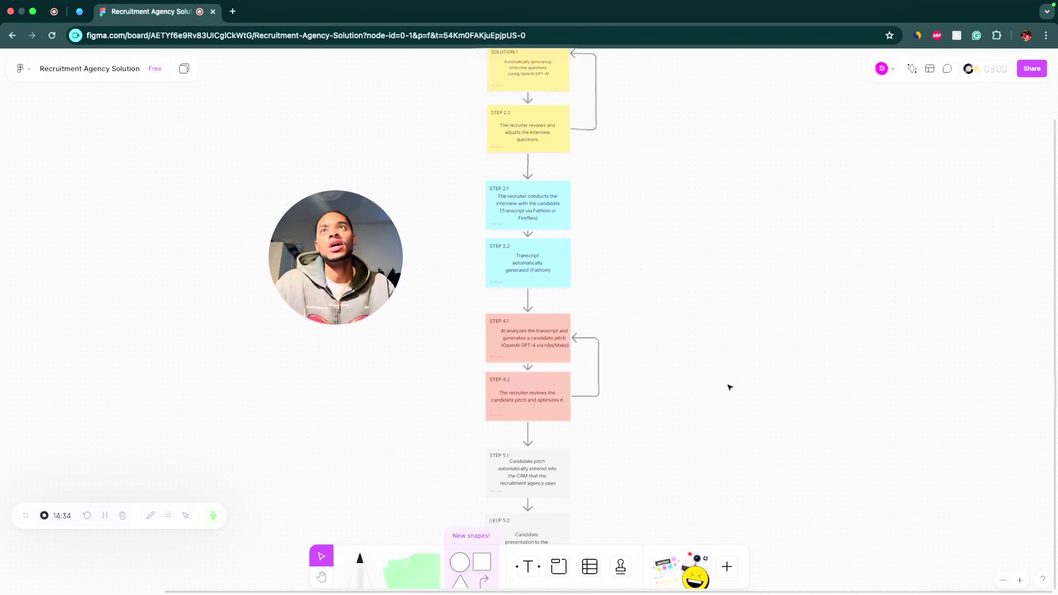
scroll(728, 388, "down", 2)
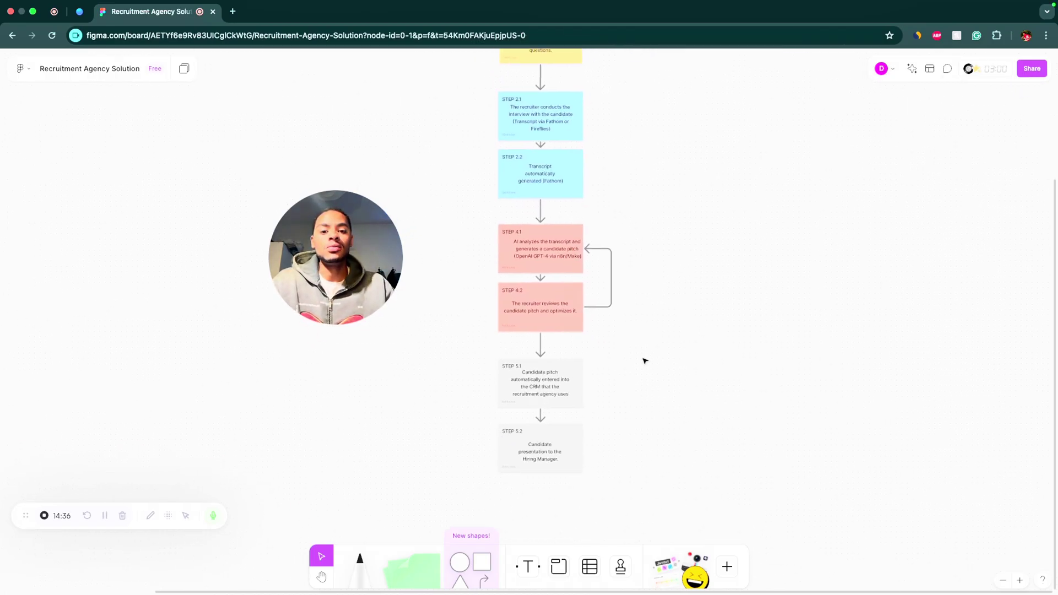